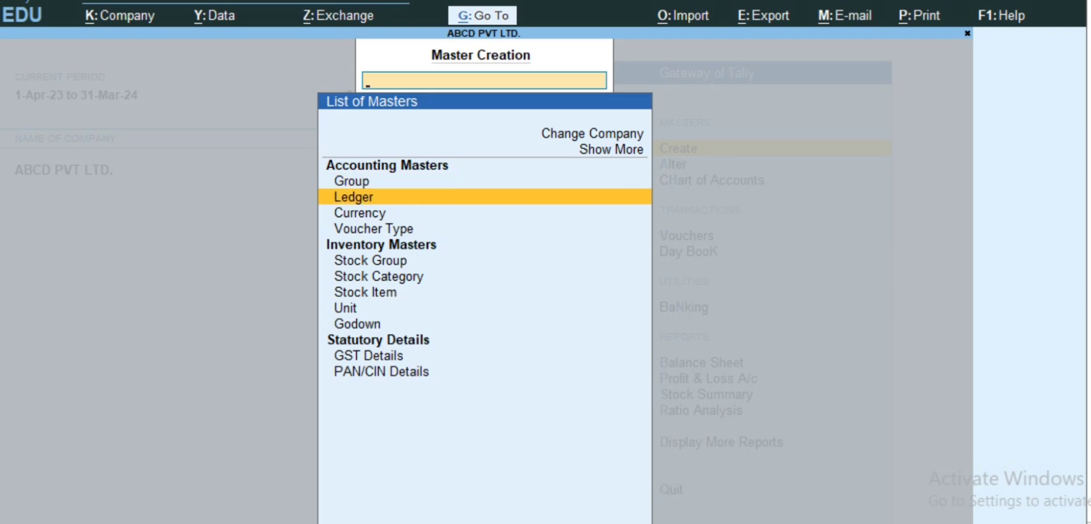
Step: Start a new ledger named OWNER'S CAPITAL ACCOUNT and place it under the Capital Account group
key("Return")
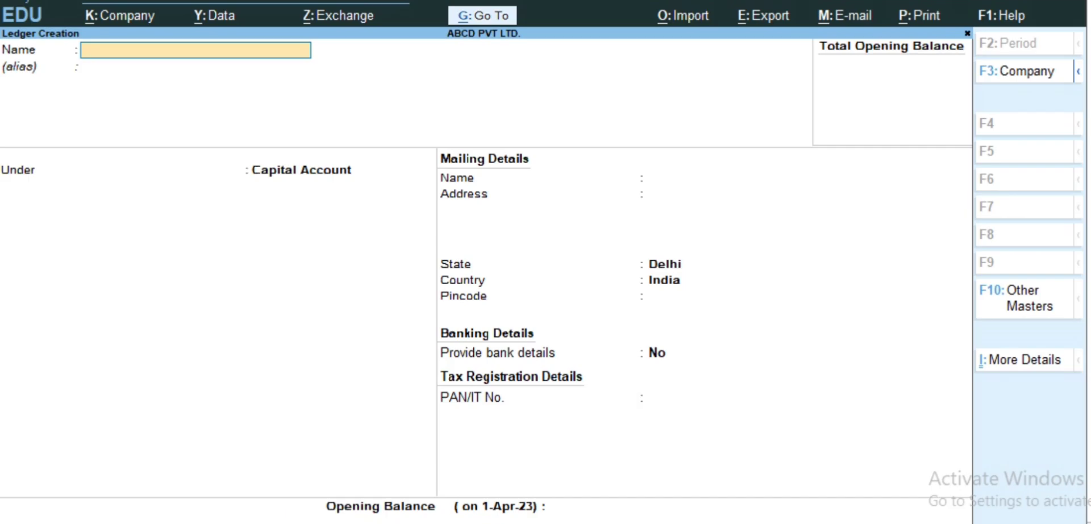
type("OWNER'S CAP")
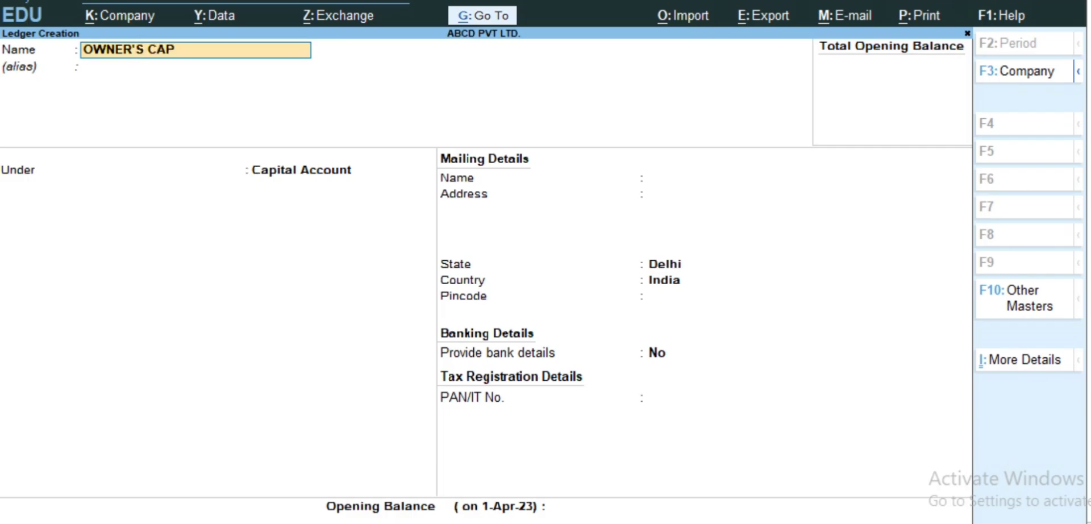
type("ITAL ACCOUNT")
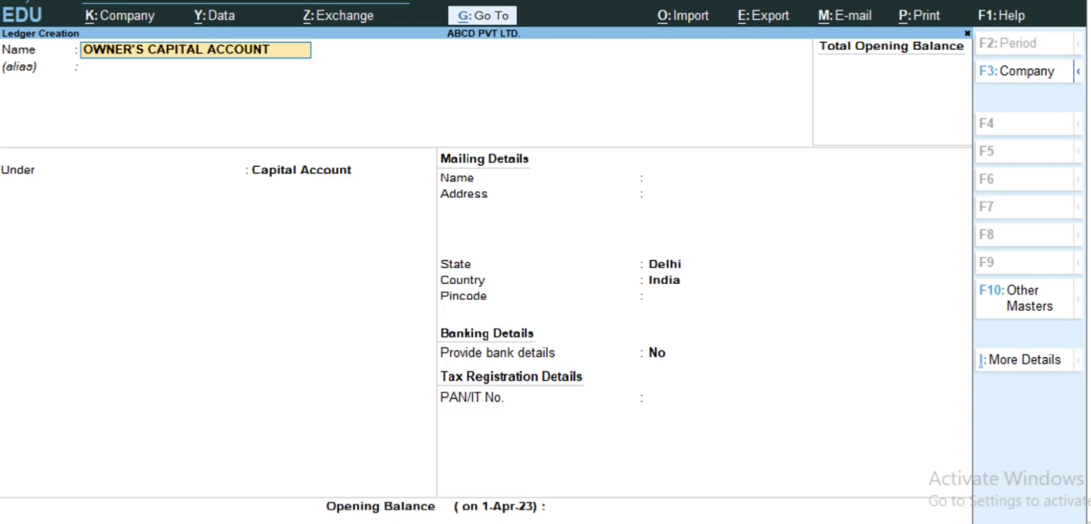
key("Return")
key("Return")
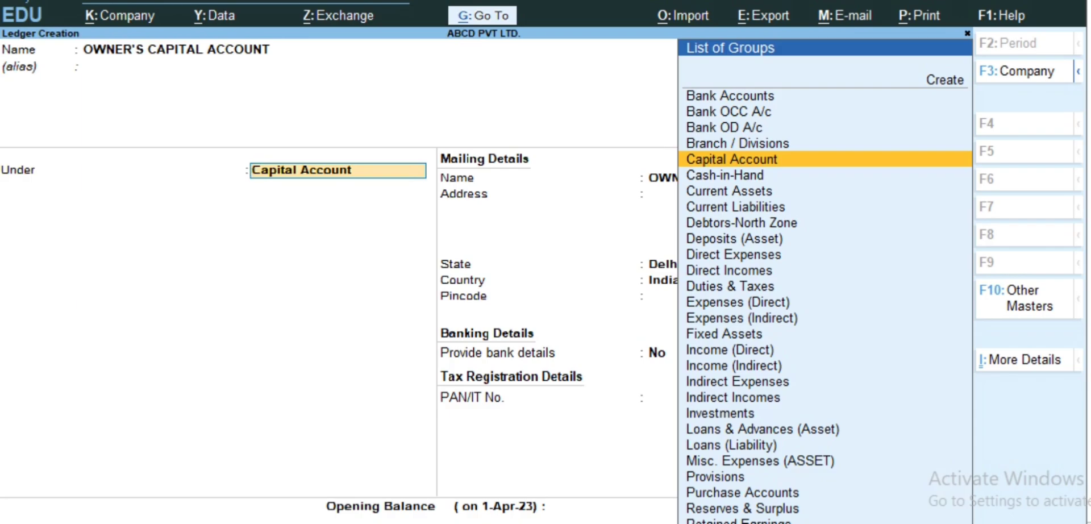
key("Return")
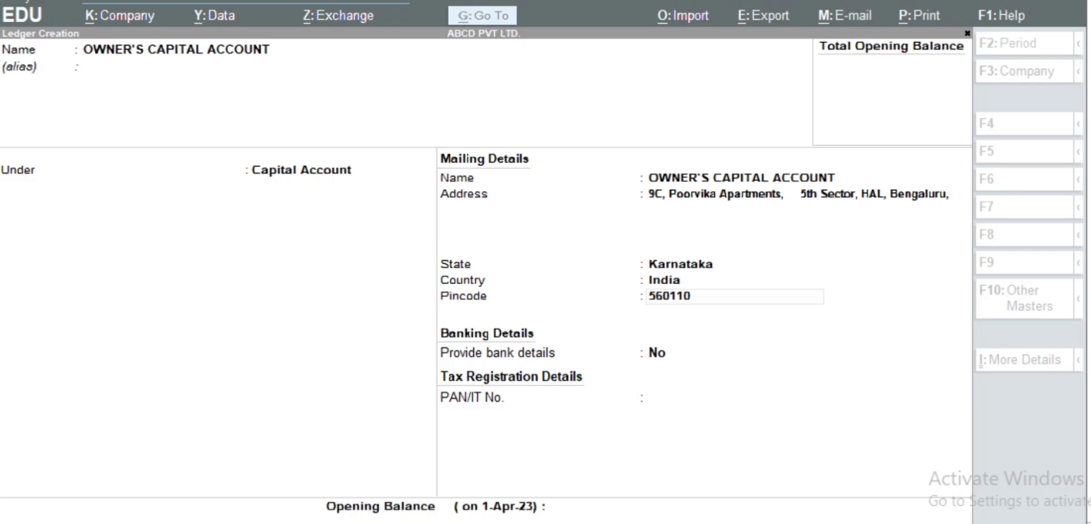
Step: Complete the ledger's mailing address, state and pincode, keep bank details at No, and save it without PAN or opening balance
left_click(681, 264)
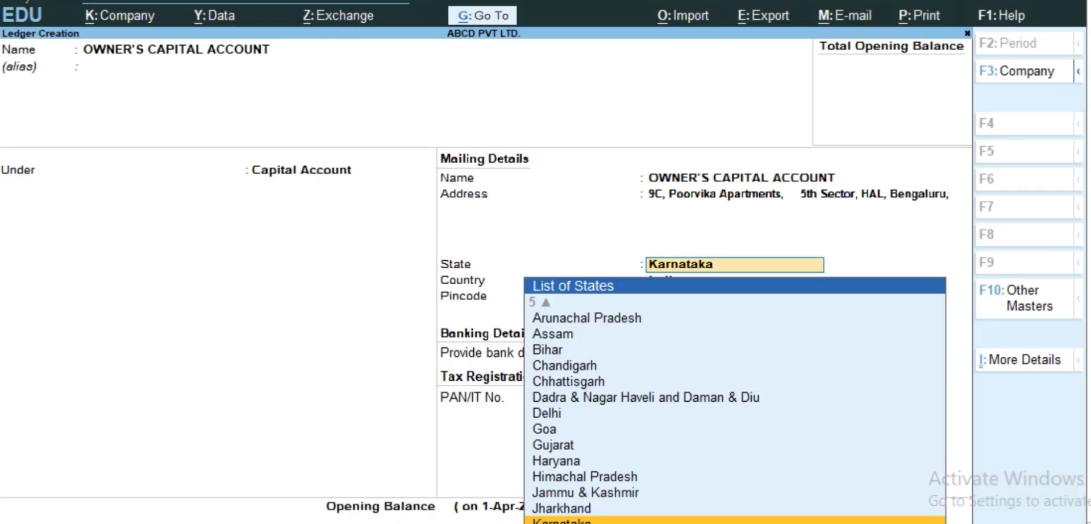
left_click(733, 296)
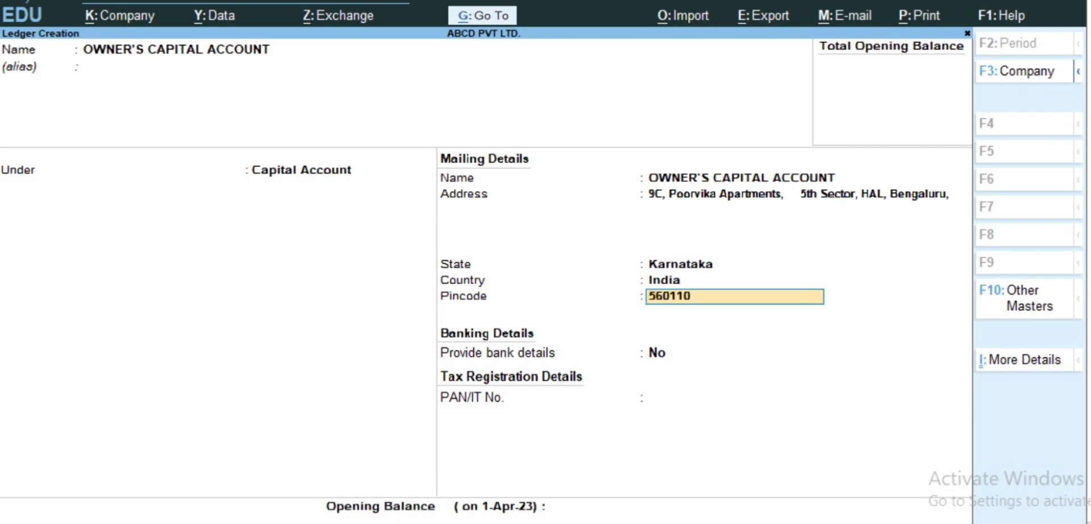
key("Return")
key("Return")
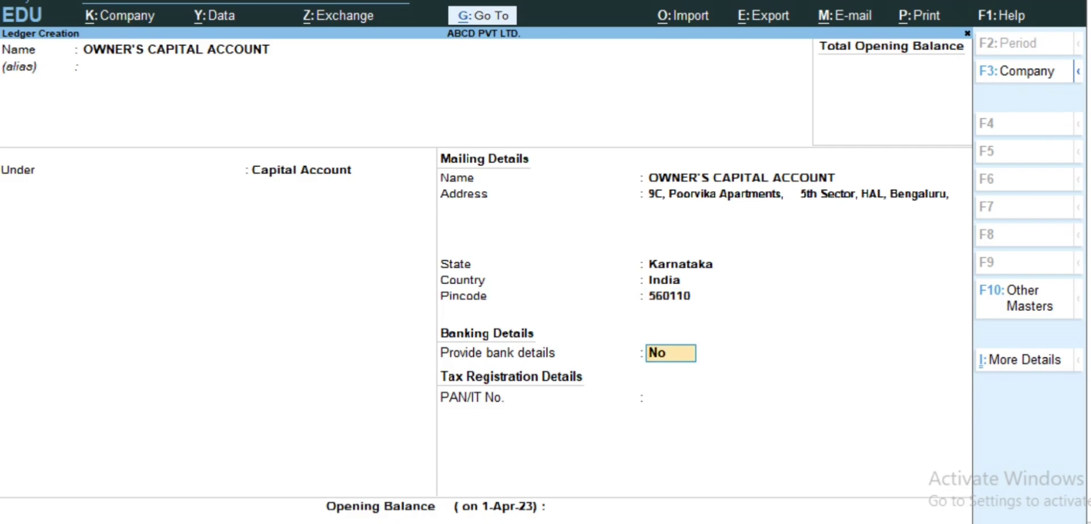
key("Return")
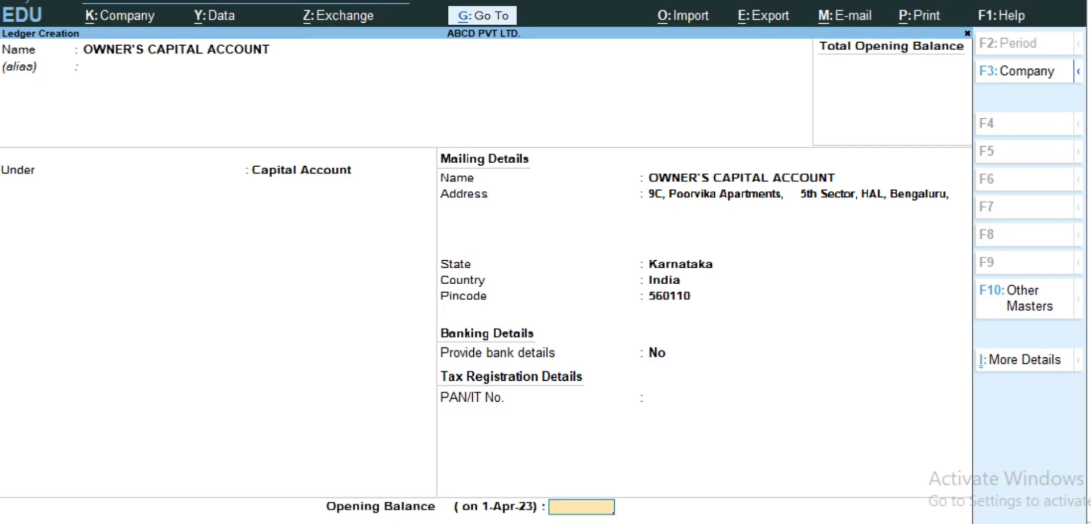
key("Return")
key("Return")
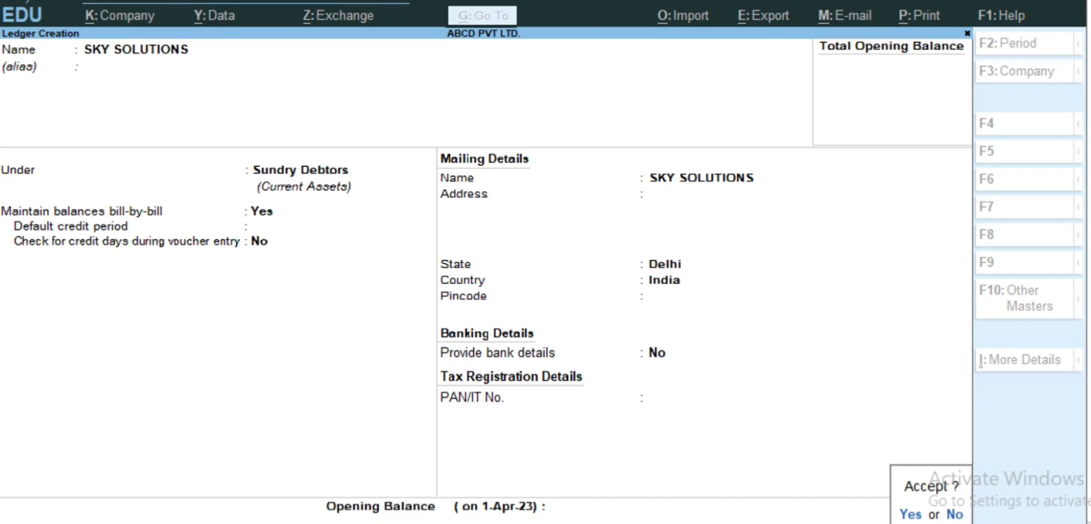
Step: Save the SKY SOLUTIONS ledger under Sundry Debtors with bill-by-bill balances set to Yes, and switch to the instructions document
key("Return")
key("alt+Tab")
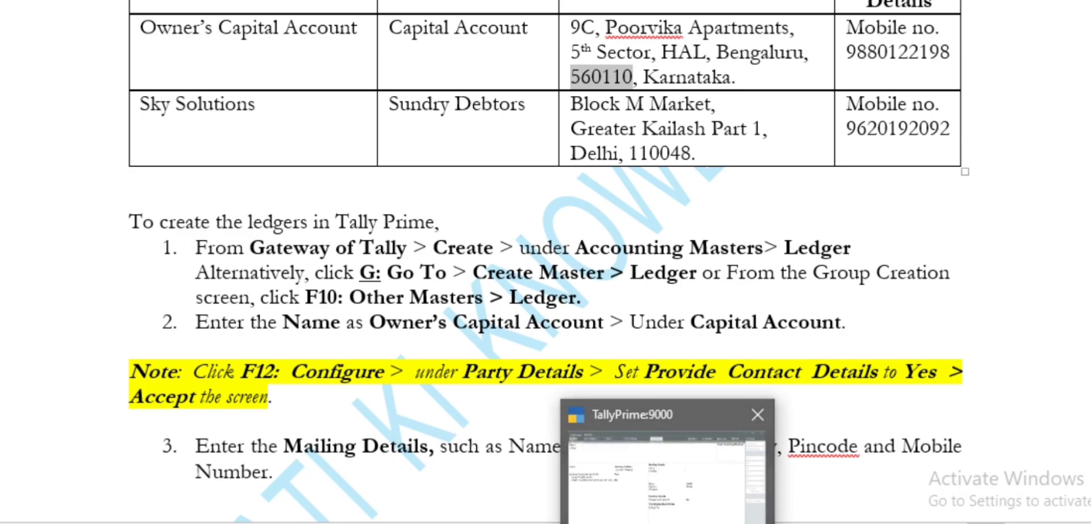
Step: Return to TallyPrime and review the ledger configuration down to the contact and bank options under Party Details
left_click(671, 460)
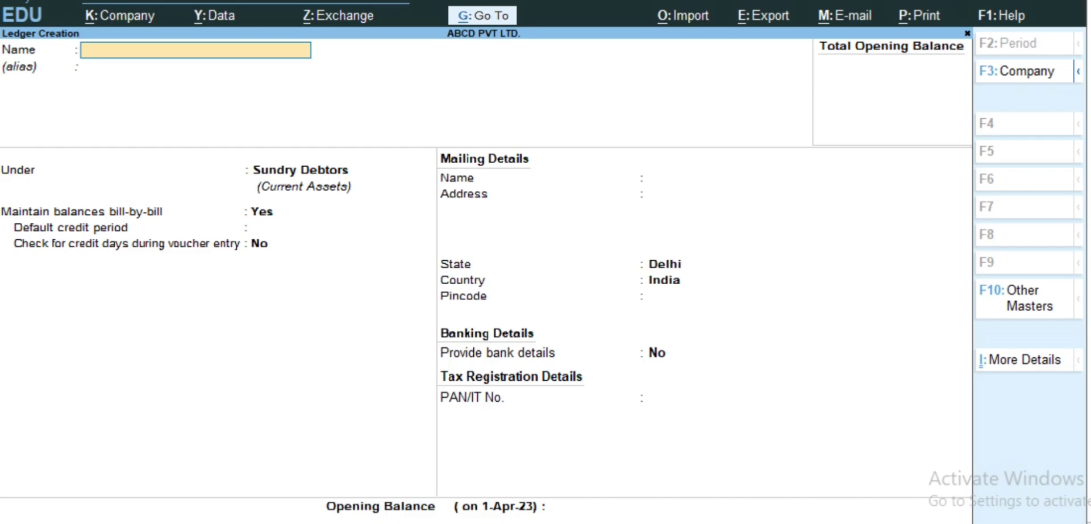
key("F12")
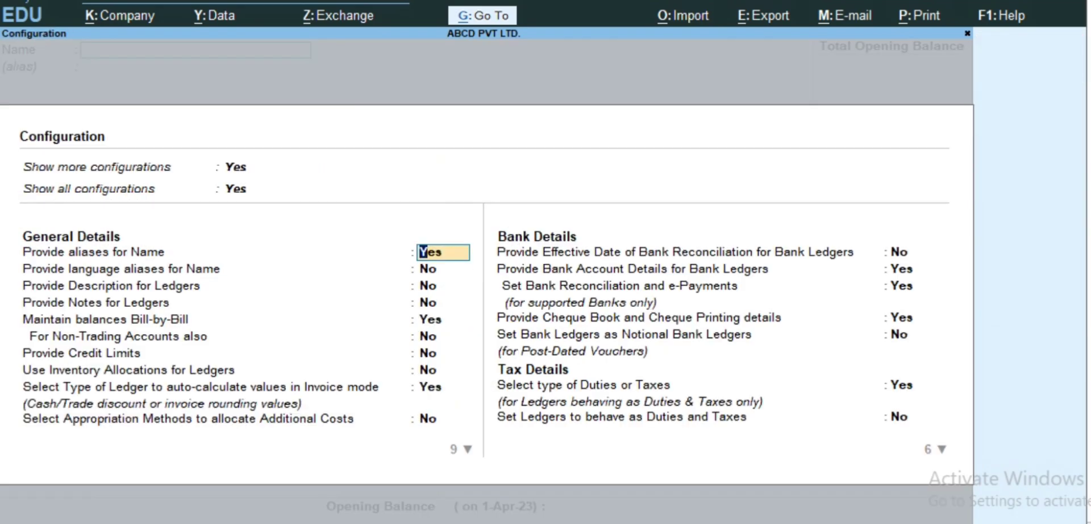
key("Page_Down")
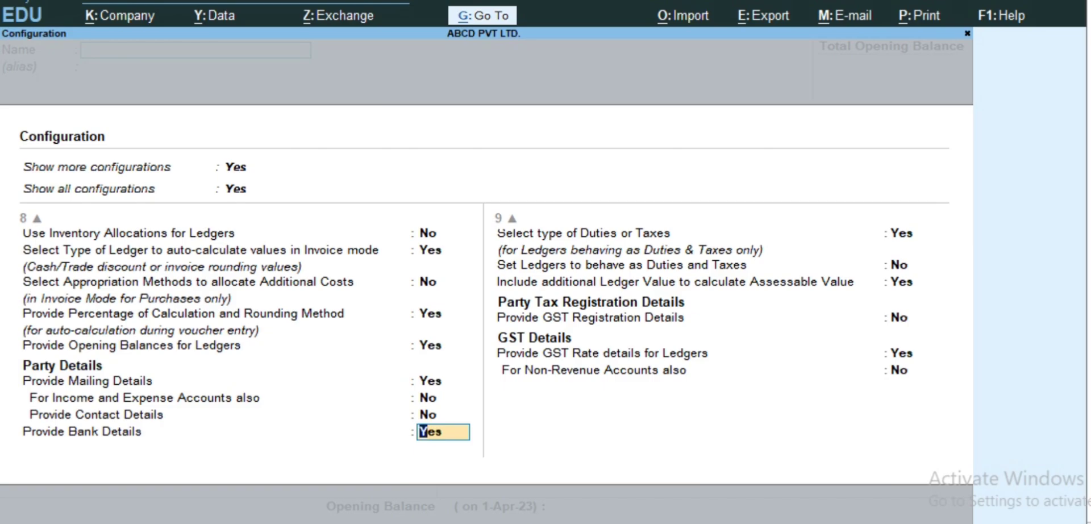
key("Return")
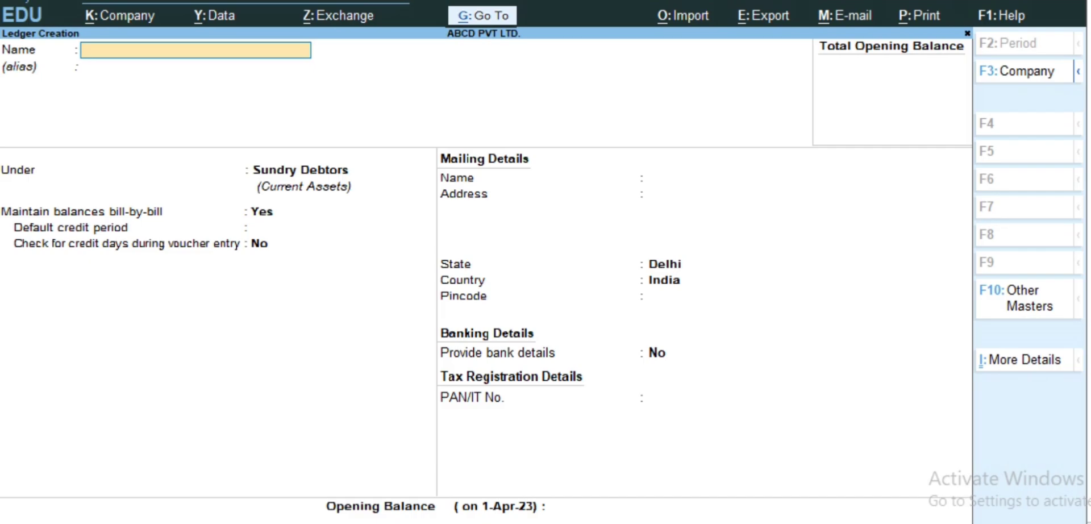
Step: Switch to the instructions document and read the ledger creation example and the notes on viewing ledgers in Chart of Accounts
key("alt+Tab")
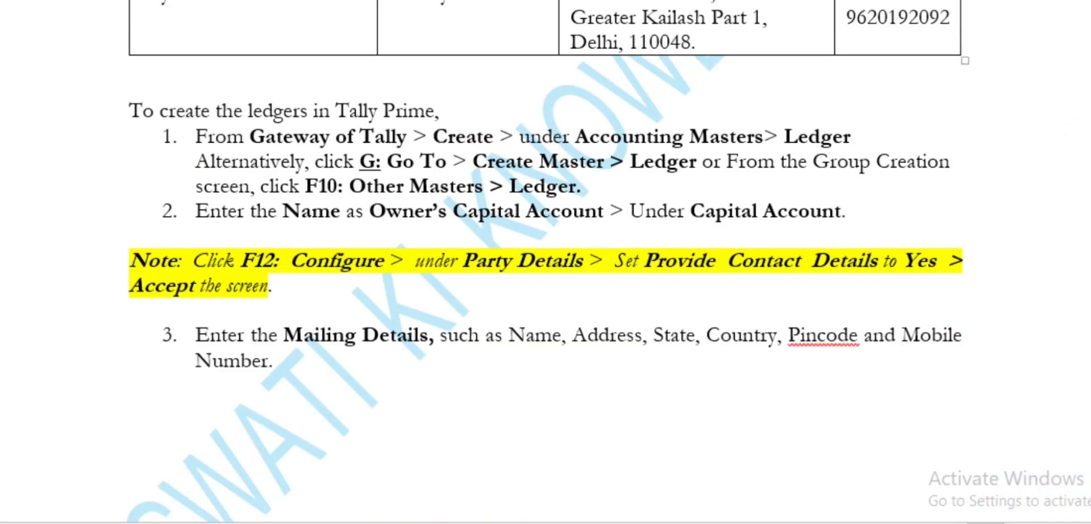
scroll(546, 261, "down", 10)
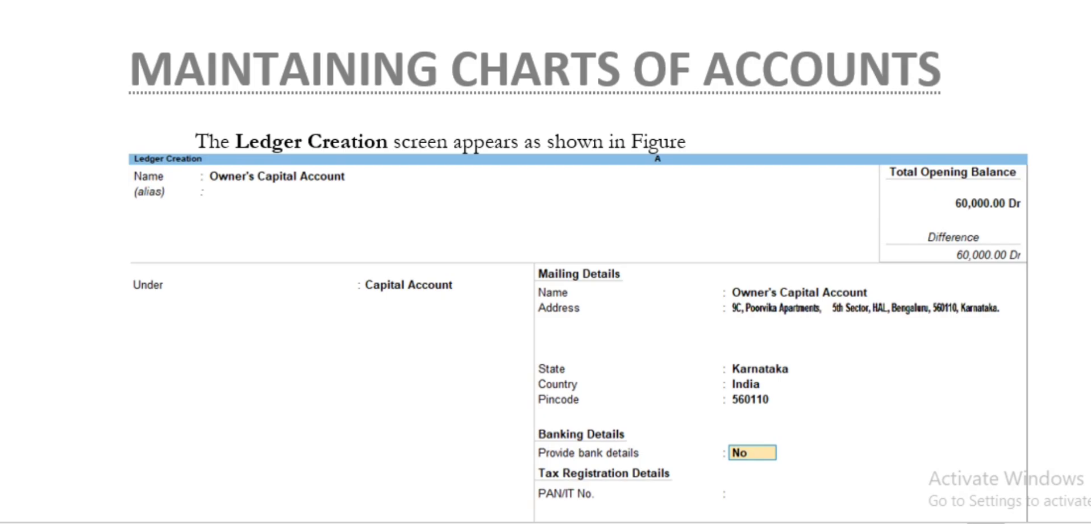
scroll(578, 261, "down", 3)
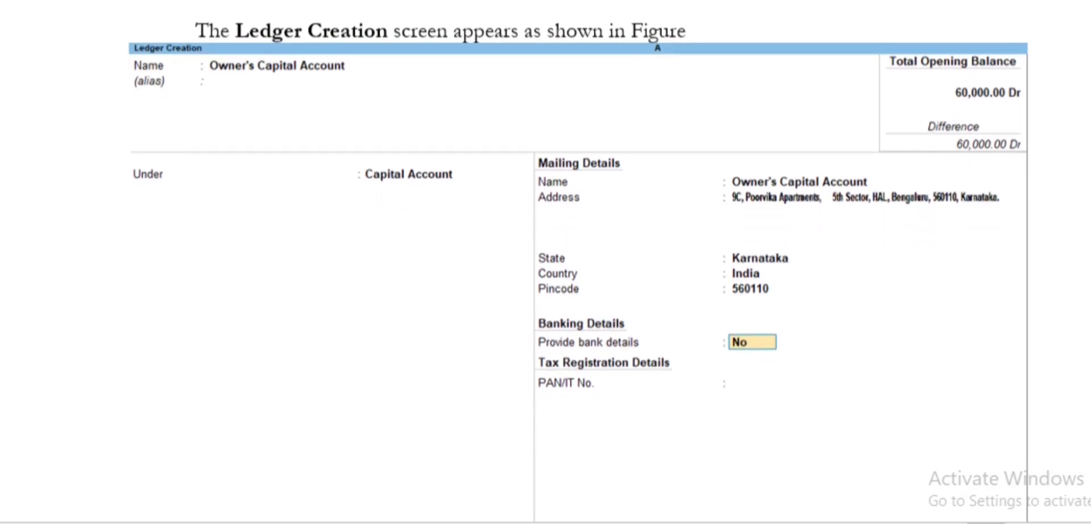
scroll(578, 262, "down", 2)
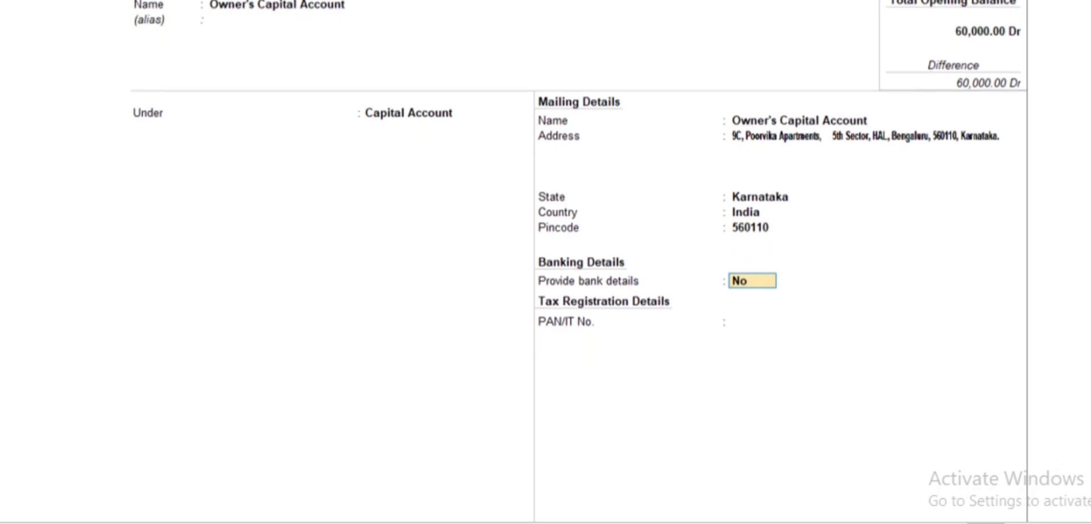
scroll(546, 262, "down", 5)
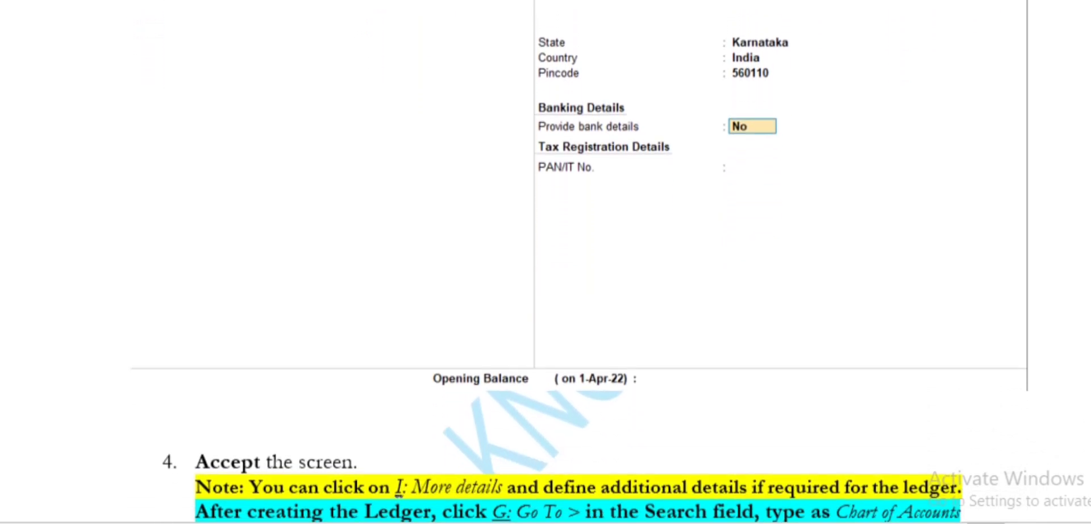
scroll(546, 262, "down", 4)
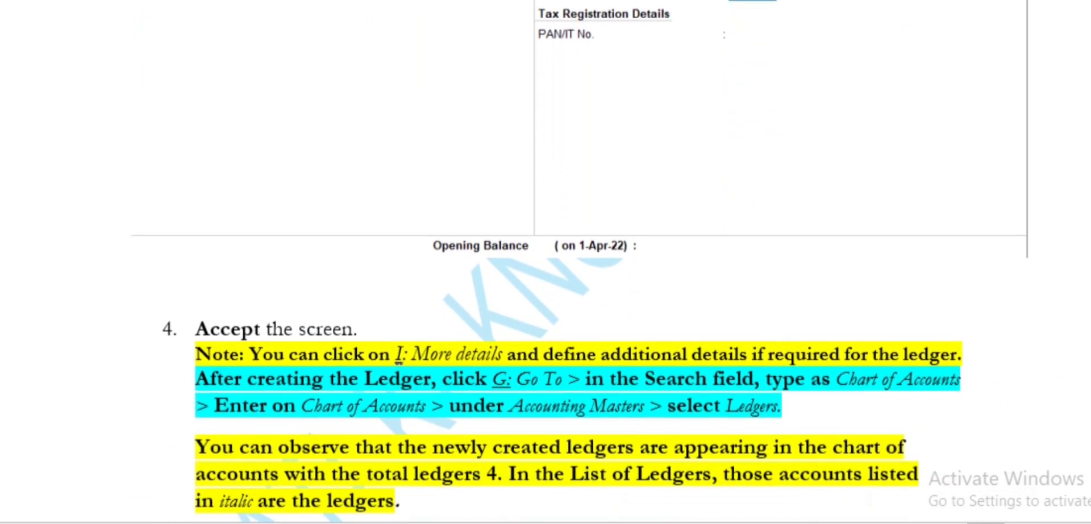
scroll(546, 262, "down", 3)
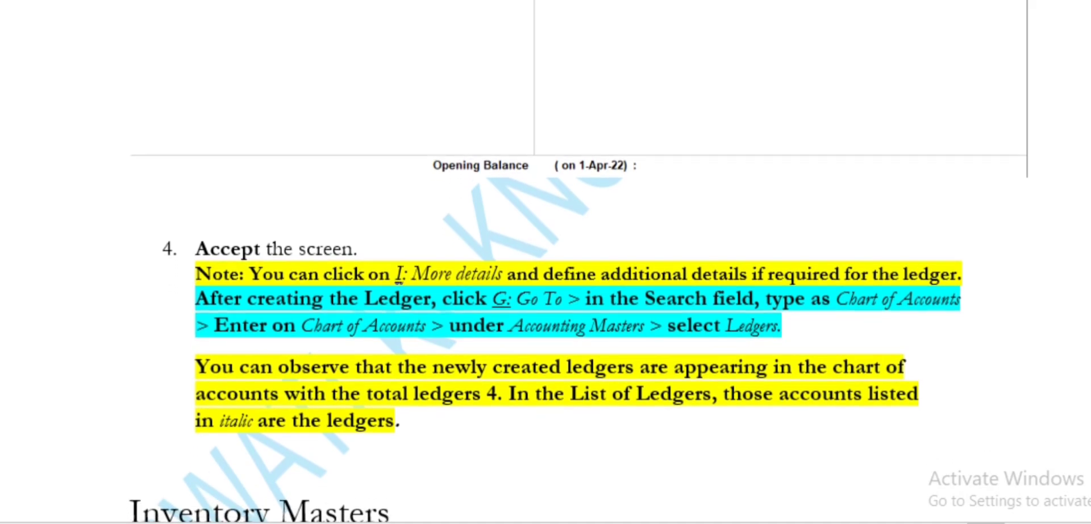
scroll(546, 262, "up", 2)
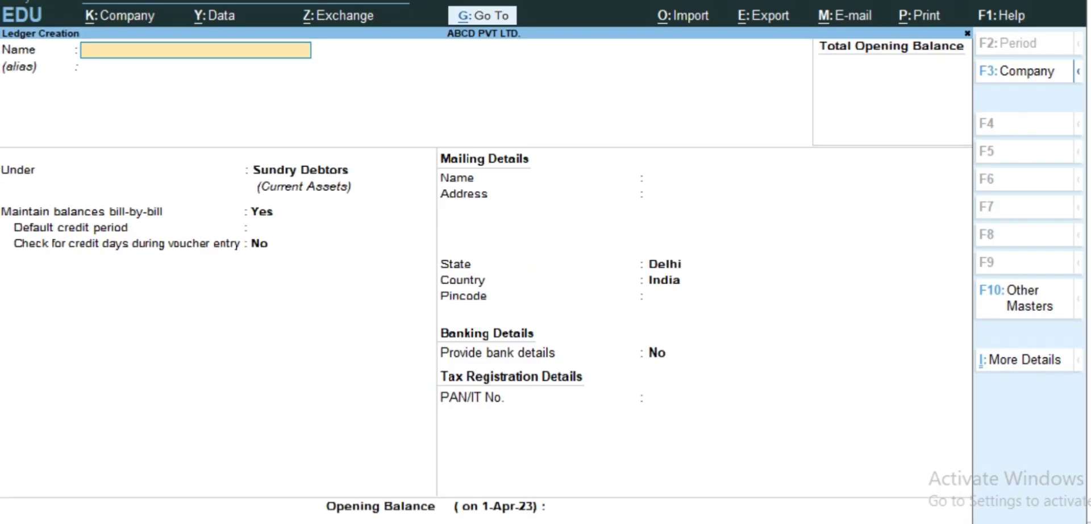
Step: Go to the Chart of Accounts and display the Ledgers list to check the newly created ledgers
key("alt+g")
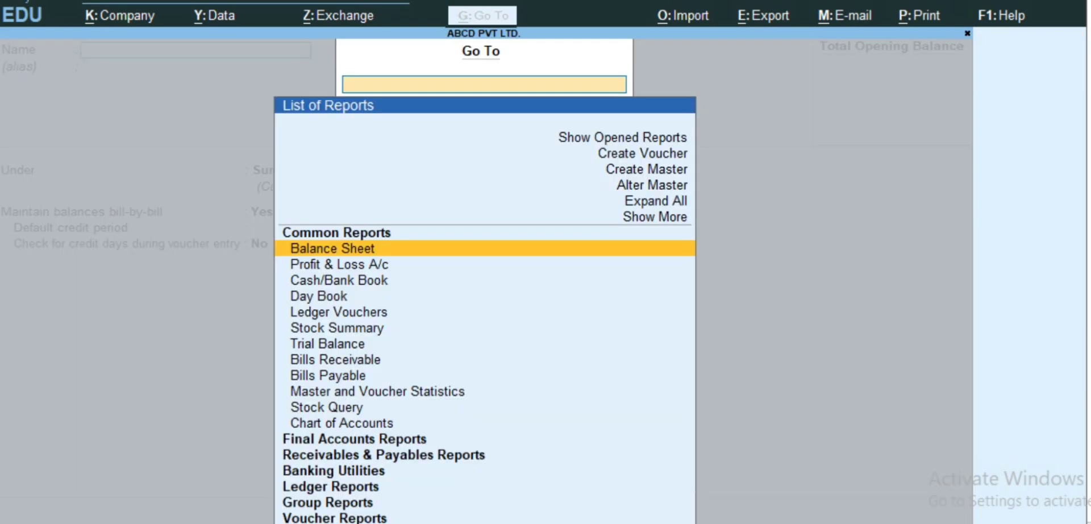
type("CHA")
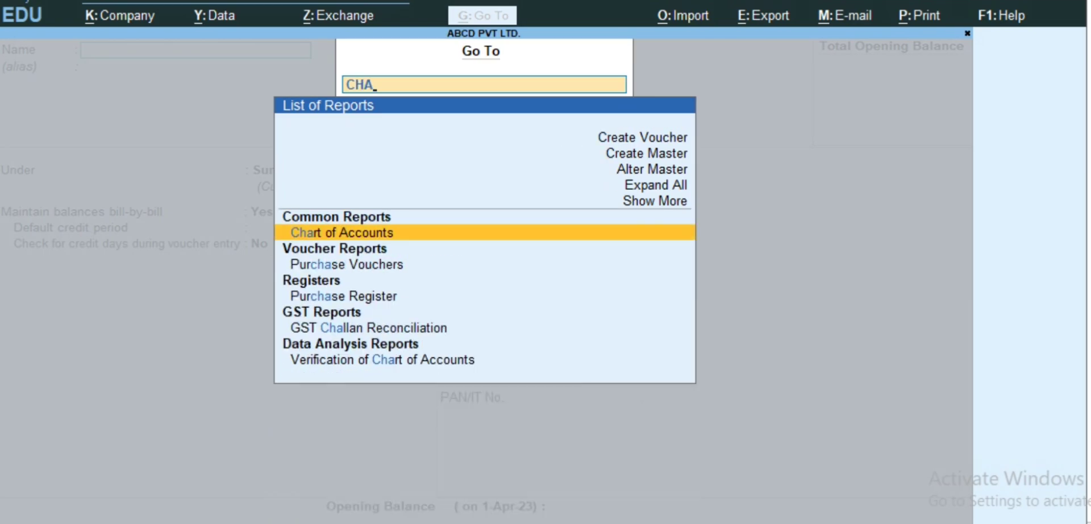
key("Return")
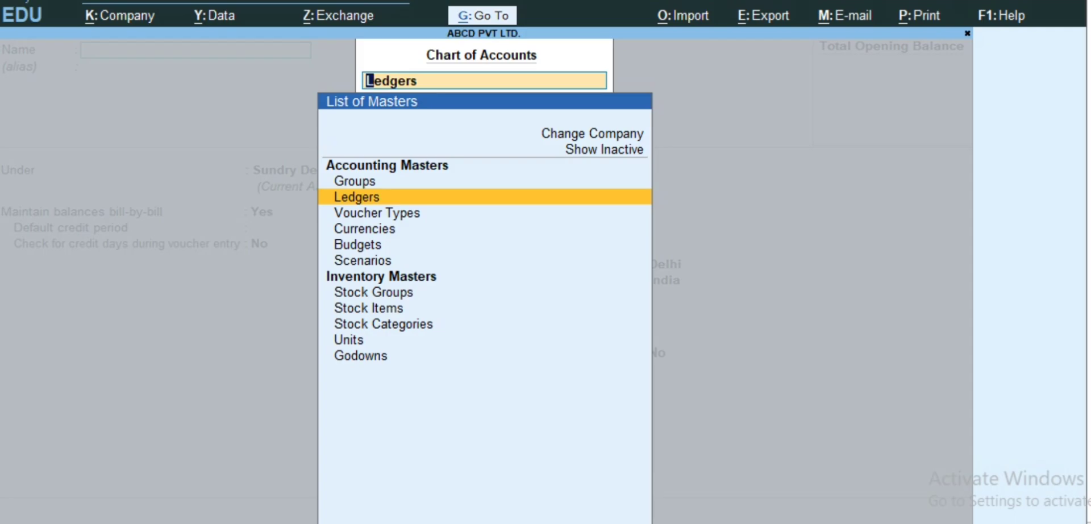
key("BackSpace")
key("Return")
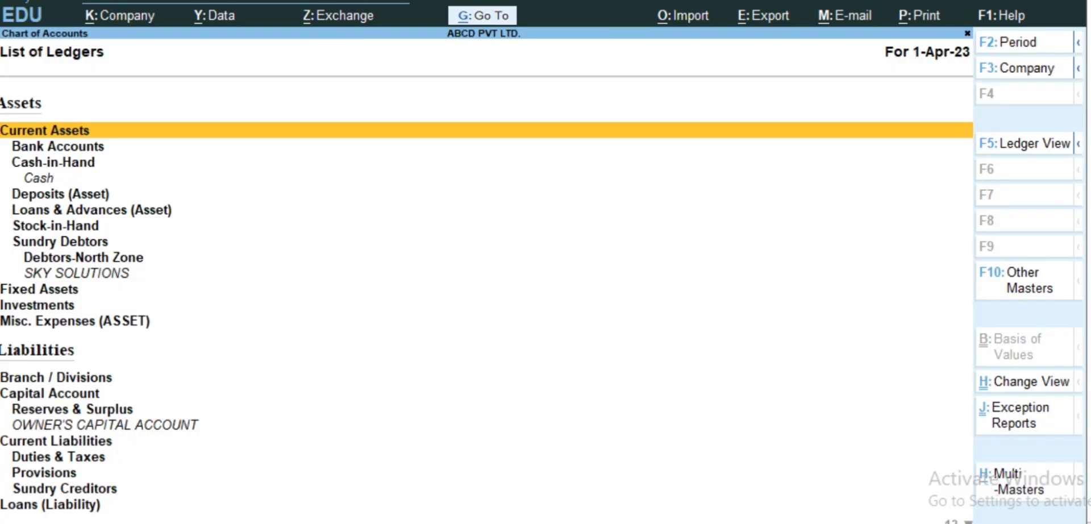